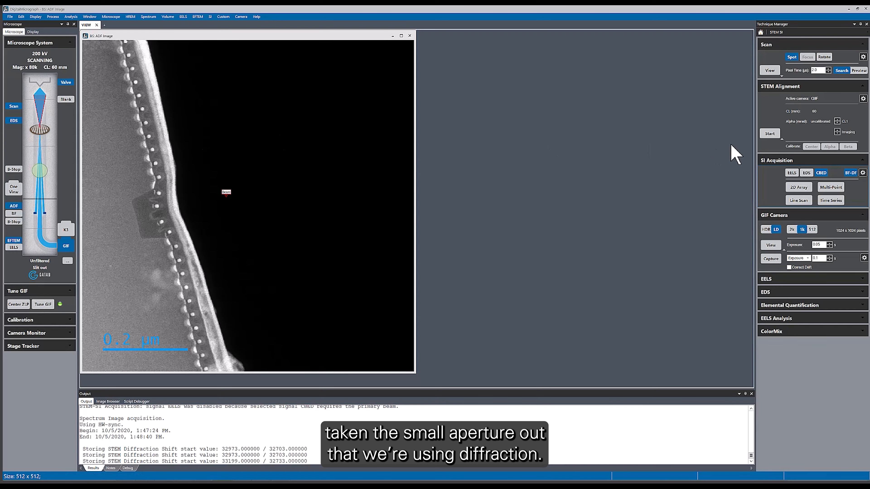
- Start the live STEM alignment view on the GIF camera and switch the GIF entrance aperture to Hi-SNR
left_click(770, 133)
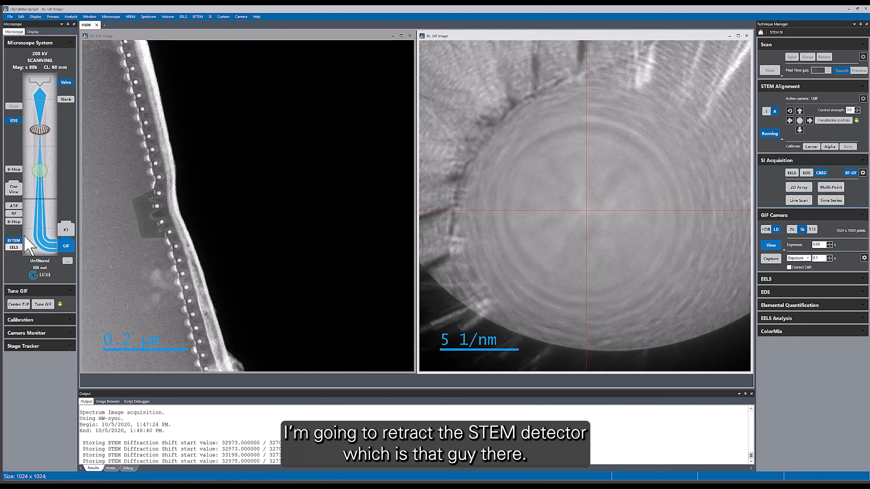
right_click(14, 240)
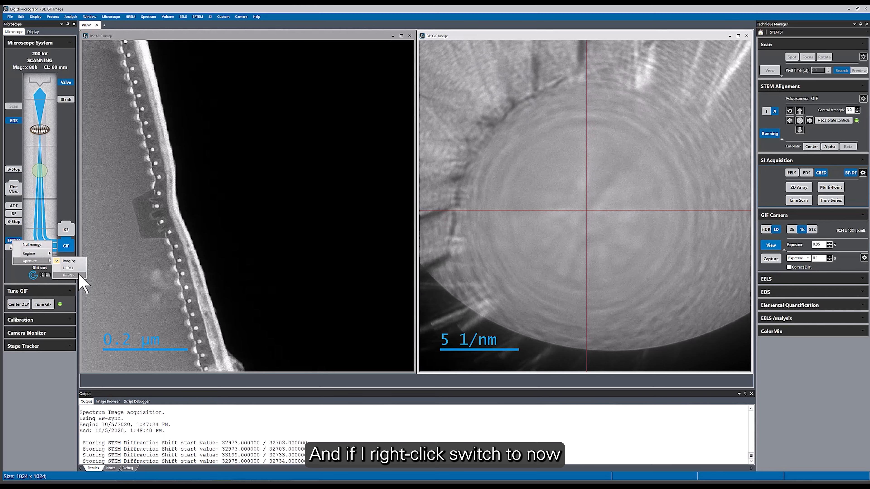
left_click(84, 284)
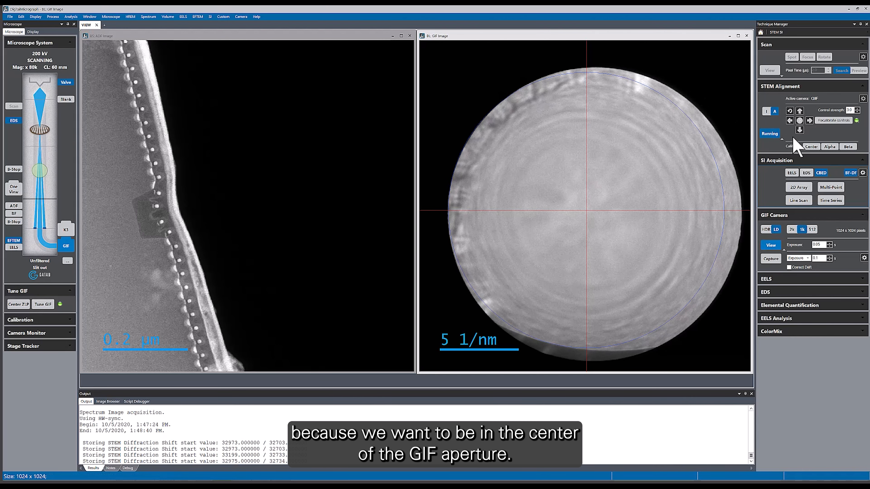
- Calibrate the beam center by moving the cross to the middle of the GIF aperture shadow
left_click(811, 147)
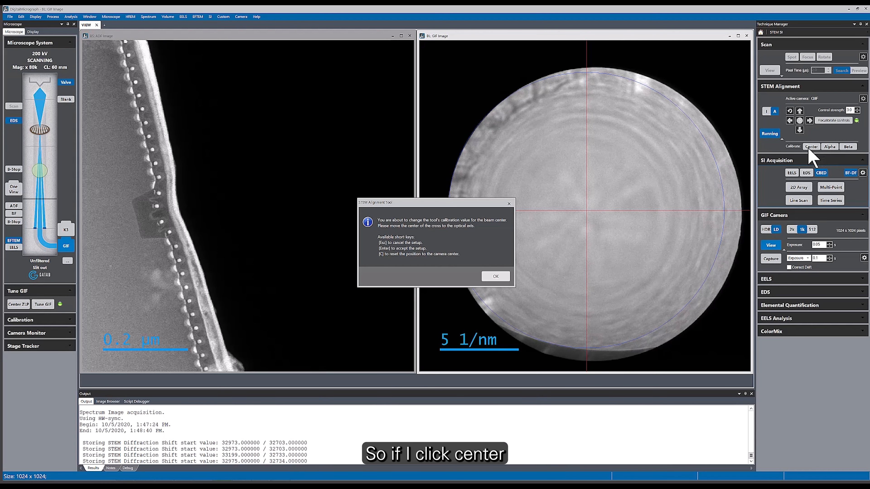
left_click(496, 276)
left_click_drag(587, 212, 598, 215)
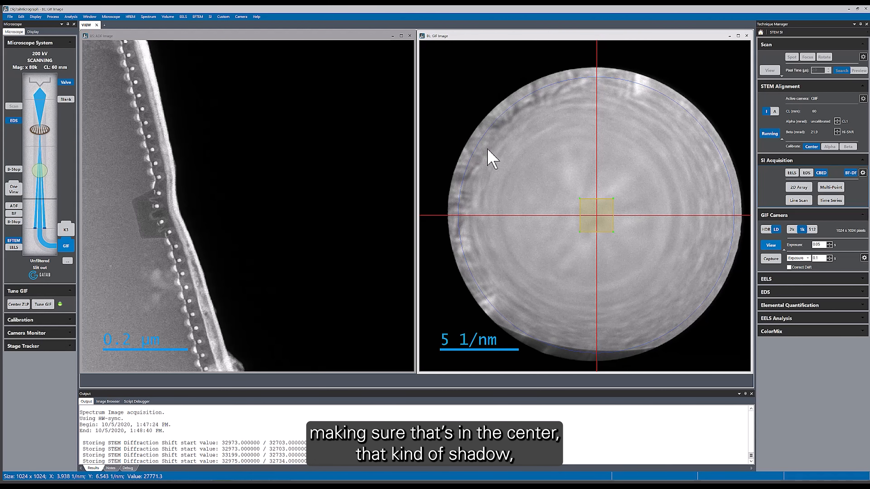
key("Escape")
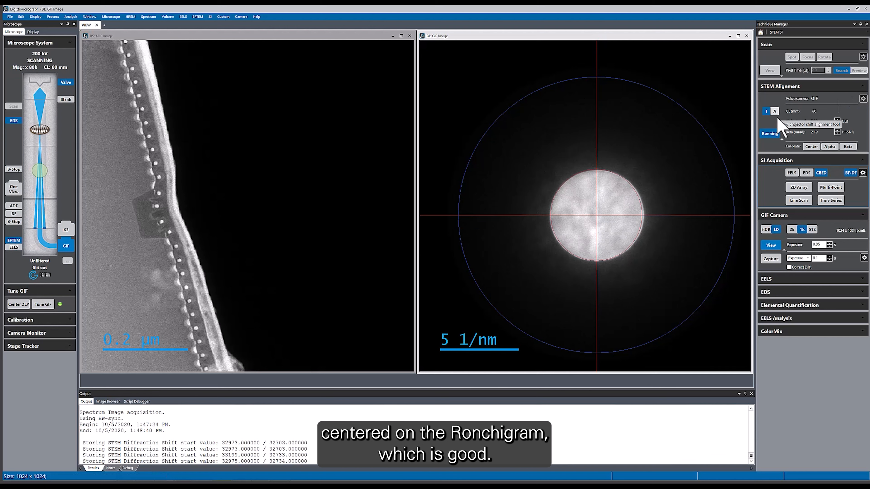
- Nudge the off-center diffraction disc in Y and X with the projector shift alignment tool and center it automatically on the cross
left_click(776, 112)
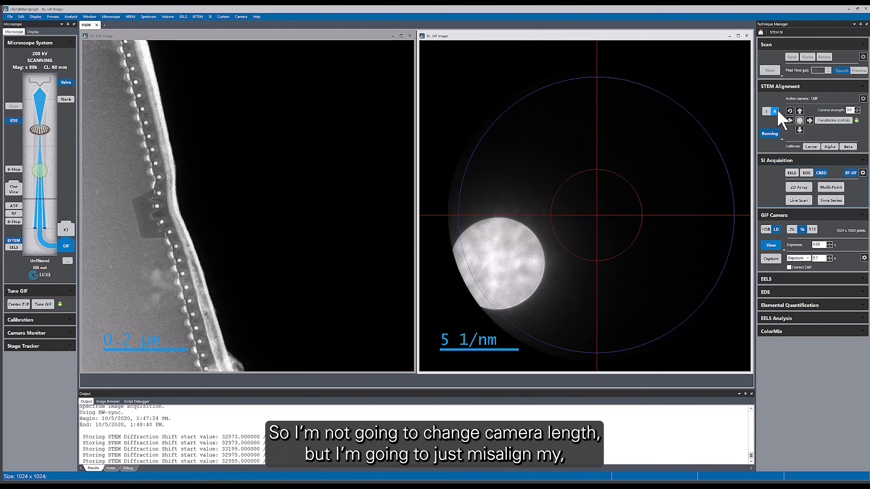
left_click(802, 111)
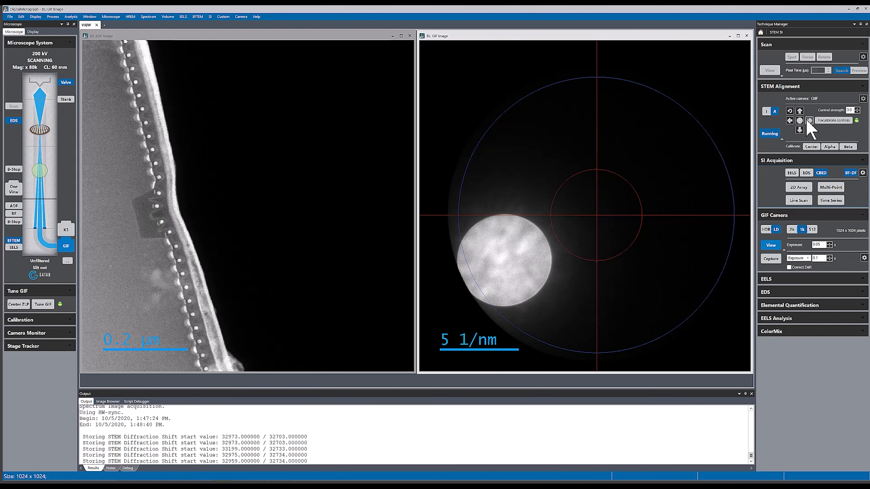
left_click(808, 121)
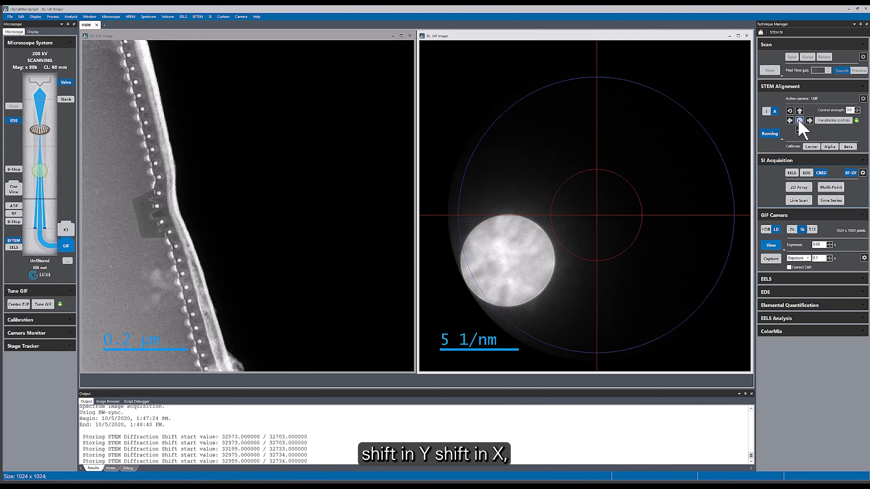
left_click(800, 121)
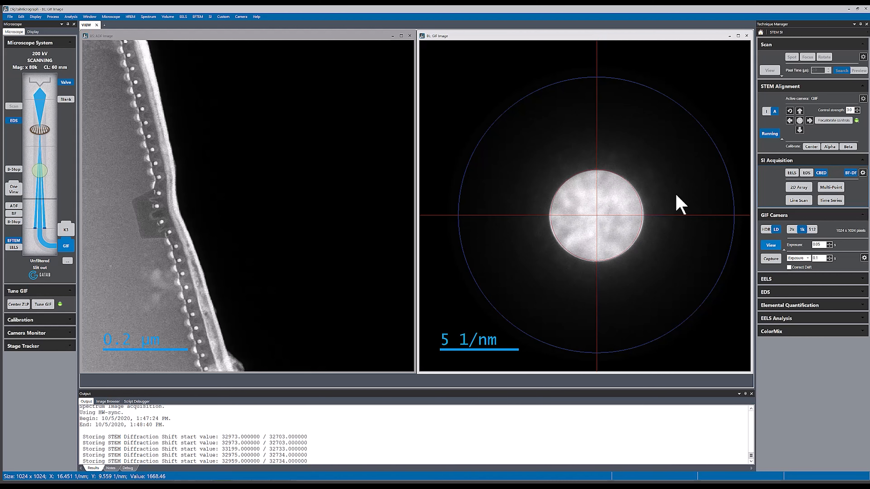
- Switch the GIF entrance aperture to Imaging and calibrate the convergence angle alpha at 7.28 mrad by matching the circle to the disc
right_click(15, 241)
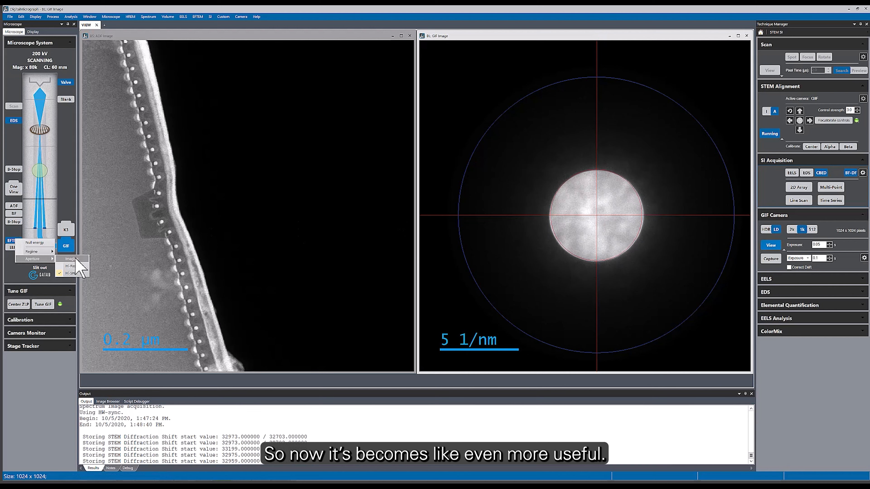
left_click(74, 259)
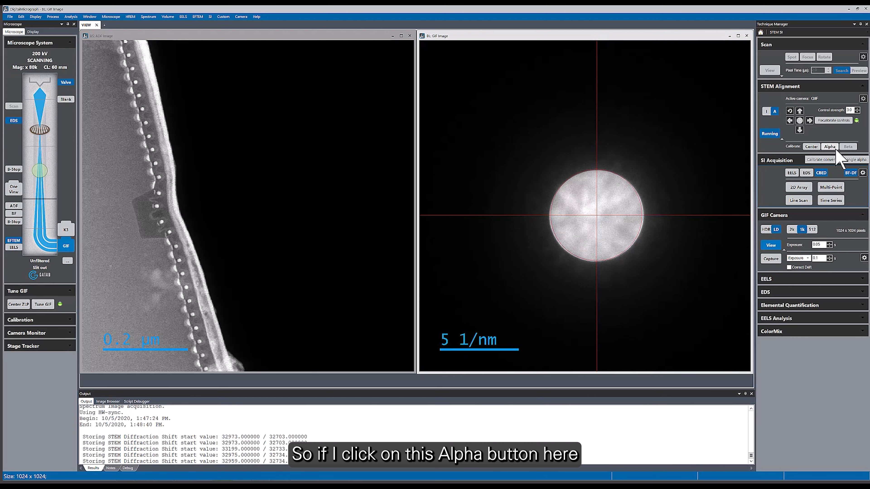
left_click(830, 147)
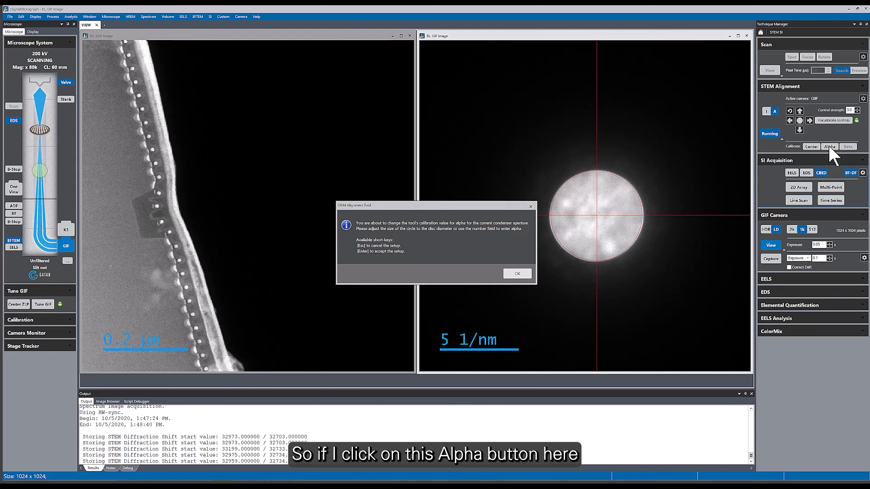
left_click(524, 274)
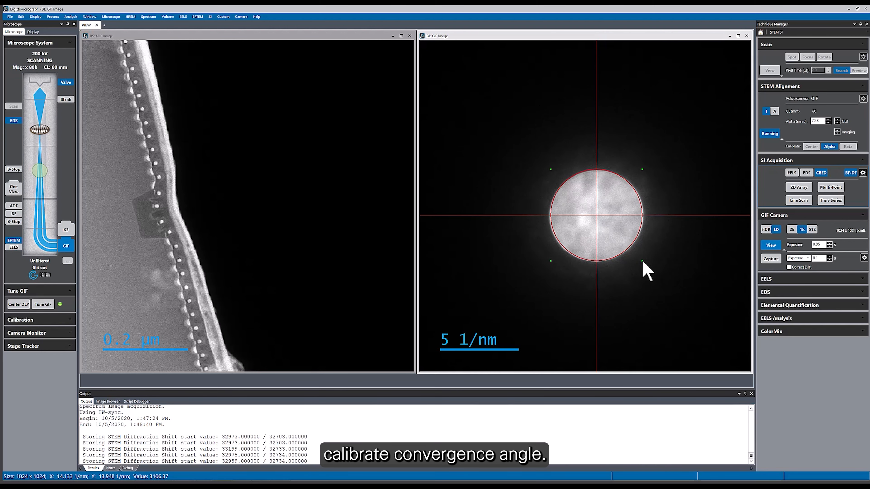
left_click_drag(642, 261, 659, 255)
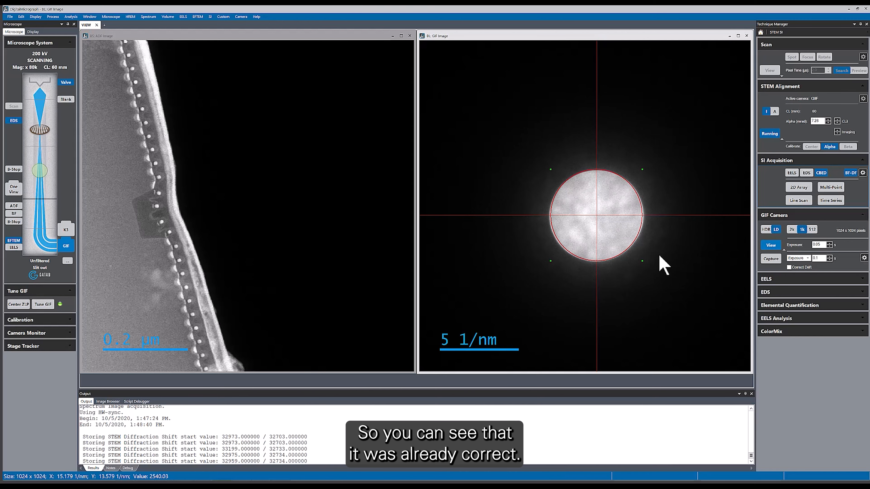
key("Return")
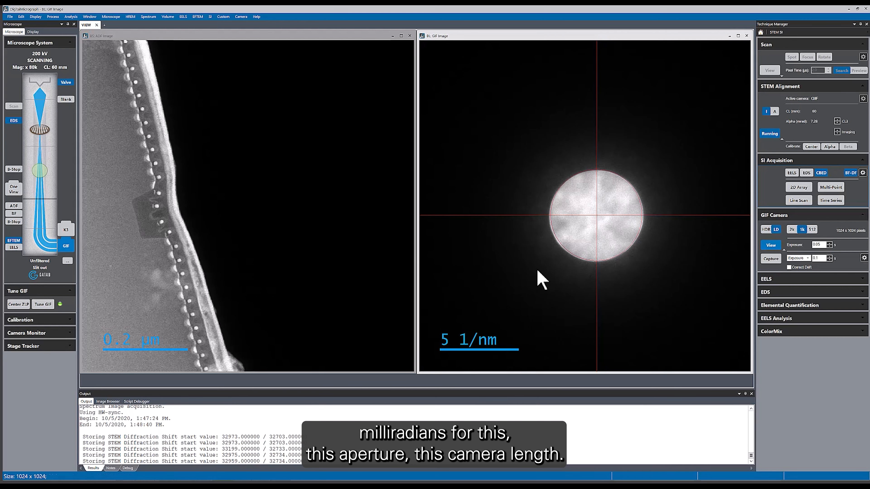
- Switch the GIF entrance aperture to Hi-Res
right_click(17, 244)
mouse_move(37, 260)
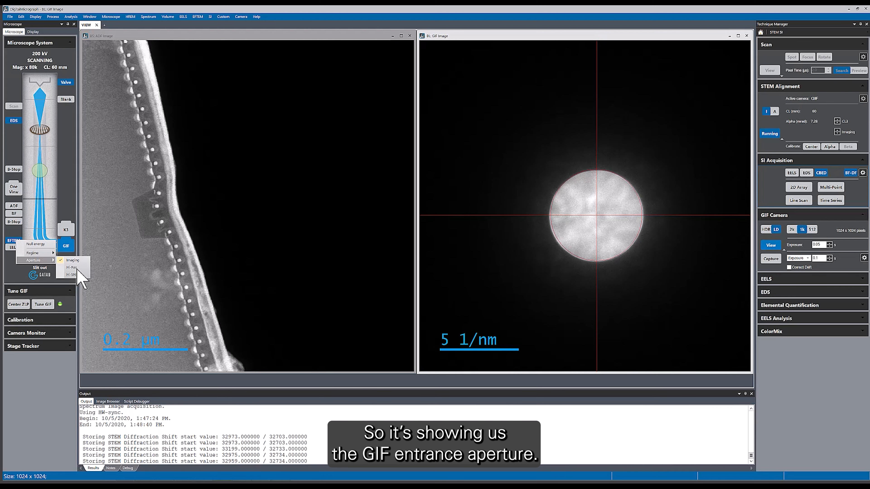
left_click(77, 269)
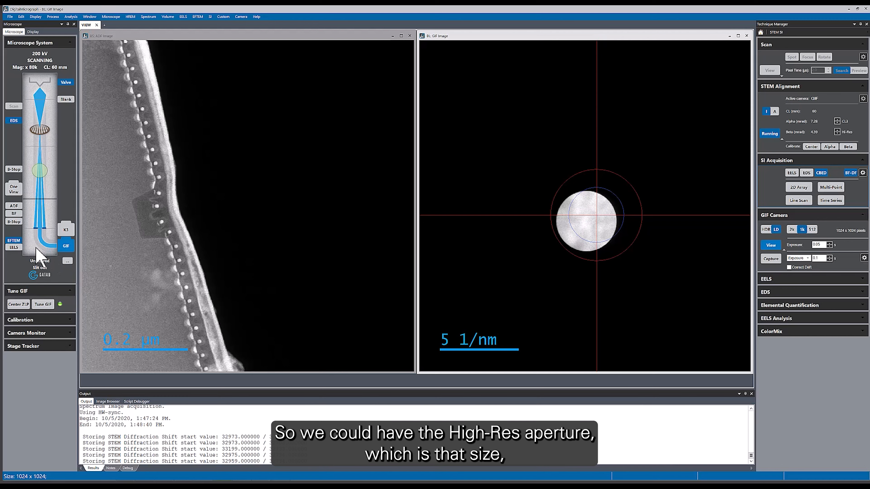
- Change the GIF entrance aperture to Hi-SNR
right_click(20, 242)
mouse_move(35, 255)
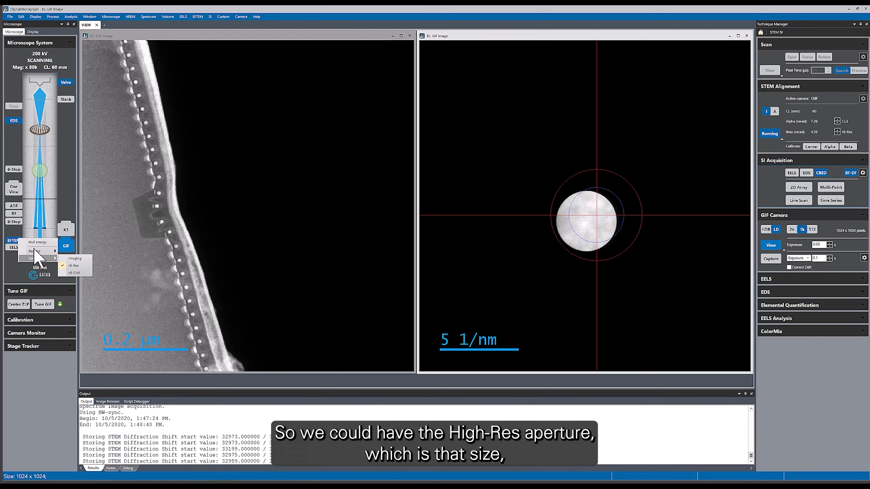
left_click(72, 273)
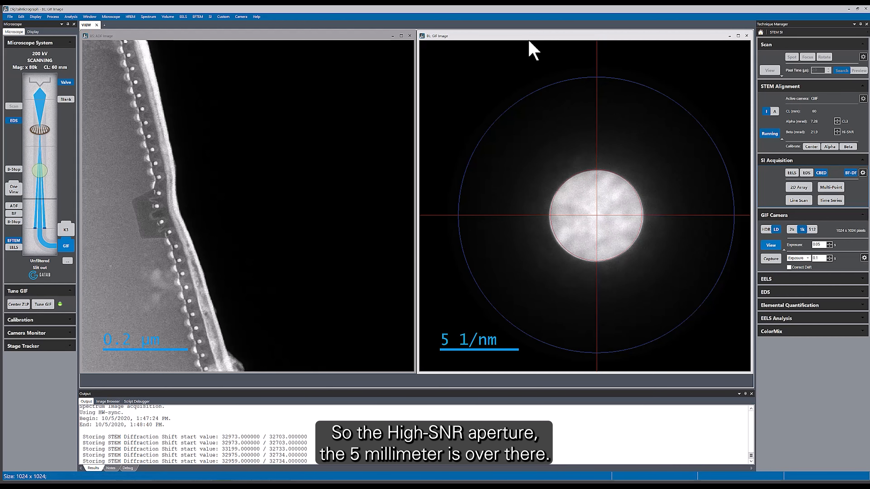
- Calibrate the collection angle beta at 23.1 mrad by fitting the circle to the entrance aperture edge, and transfer the calibration to all apertures
left_click(848, 147)
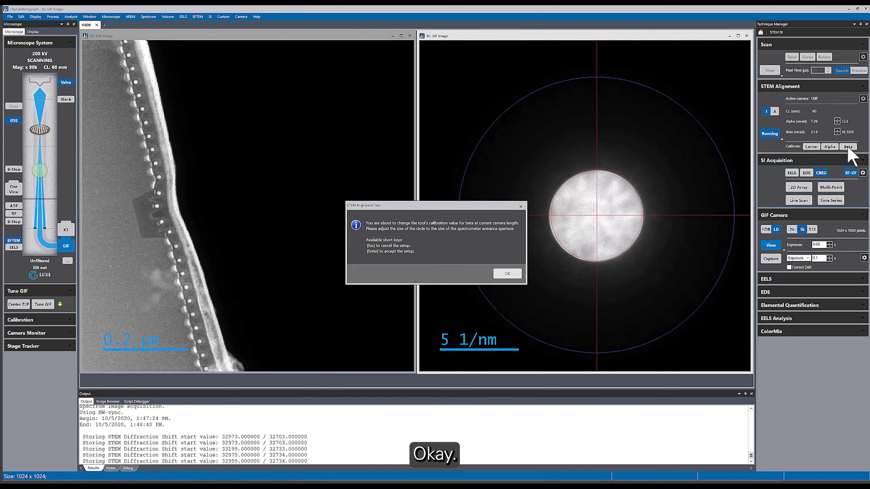
left_click_drag(455, 208, 346, 195)
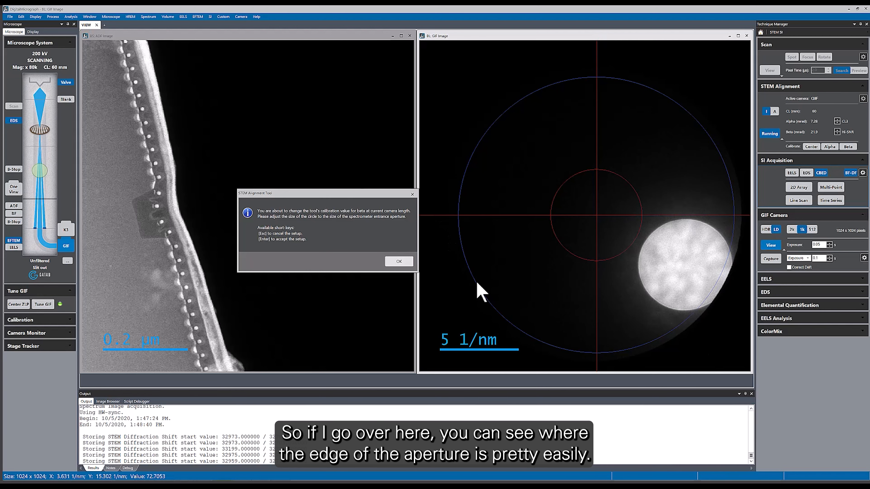
left_click(407, 262)
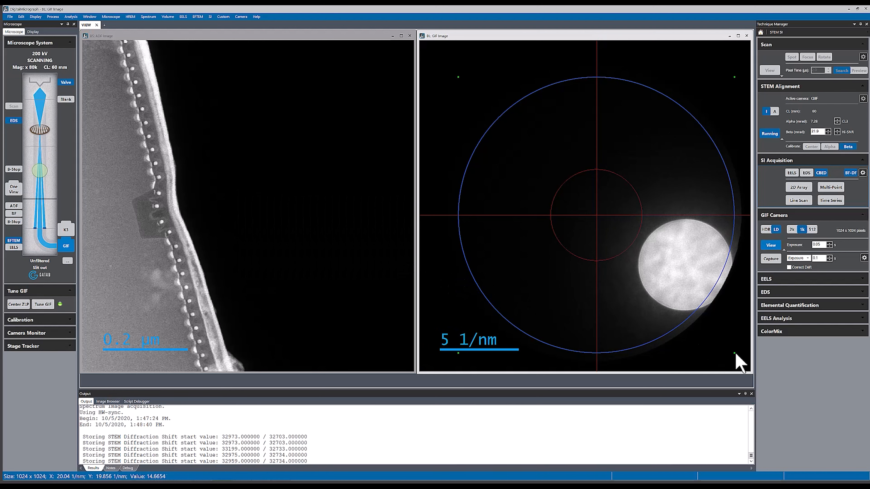
left_click_drag(737, 357, 743, 361)
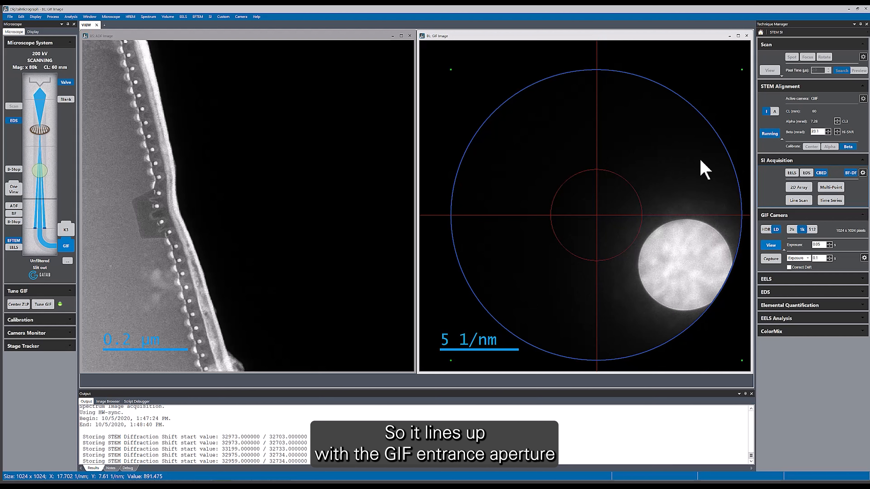
key("space")
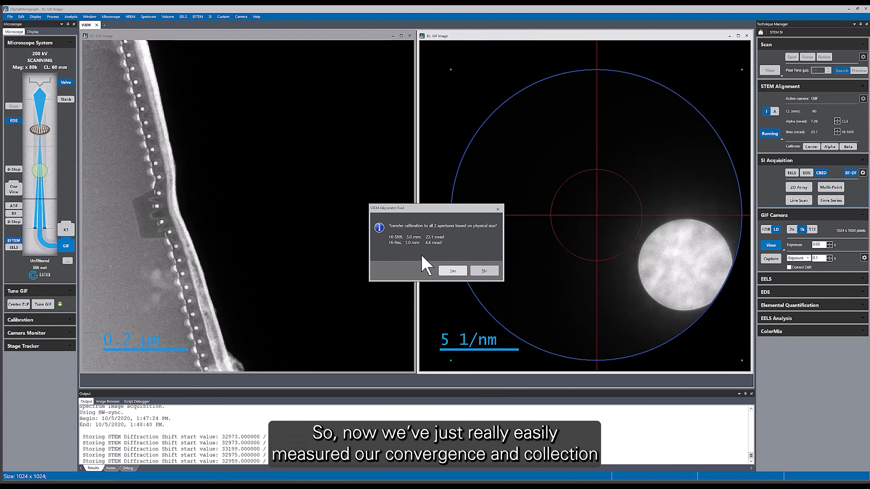
left_click(452, 270)
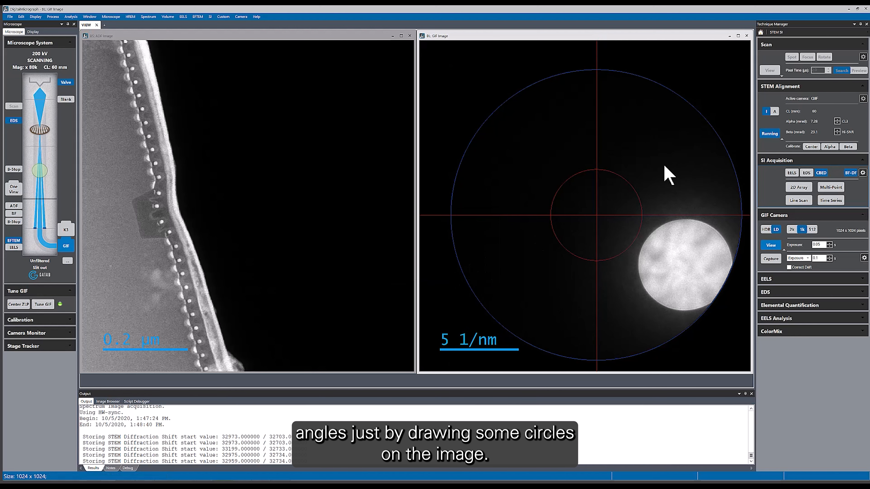
- Recenter the diffraction disc automatically with the projector shift alignment tool and stop the live GIF camera view
left_click(775, 111)
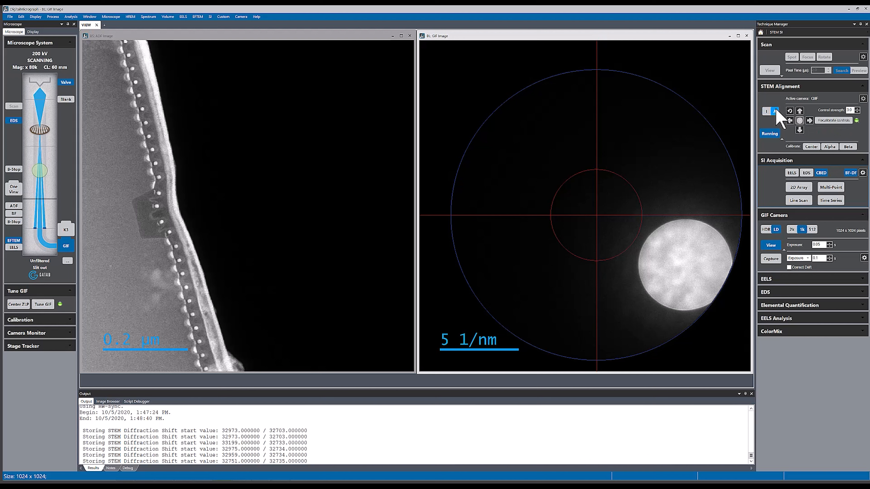
left_click(800, 120)
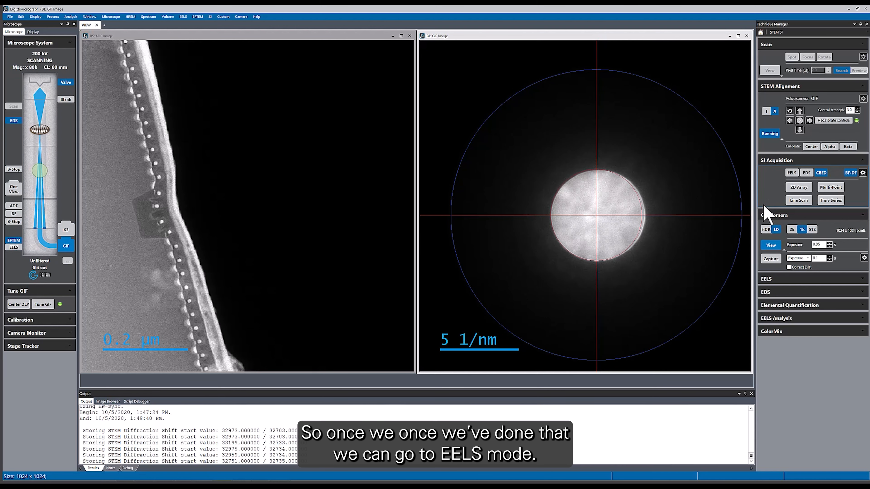
left_click(768, 246)
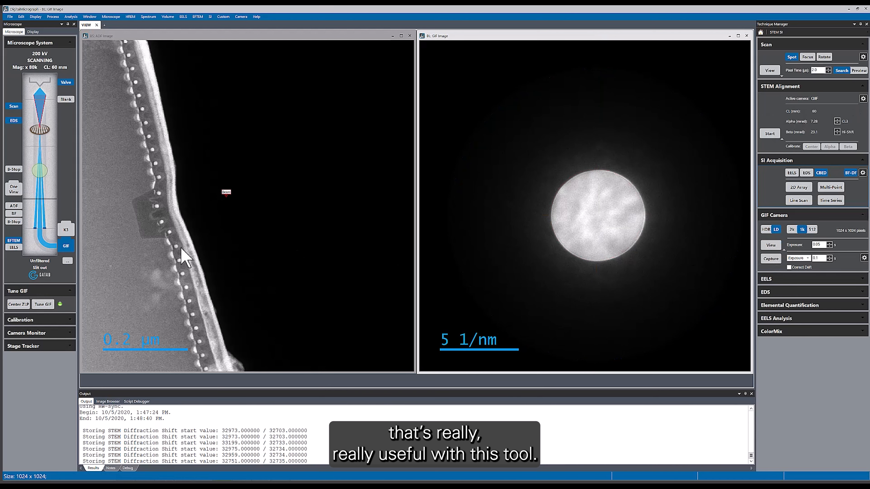
- Switch the spectrometer to EELS mode and set both the convergence and collection semi-angles to User in the EELS experimental conditions
left_click(14, 249)
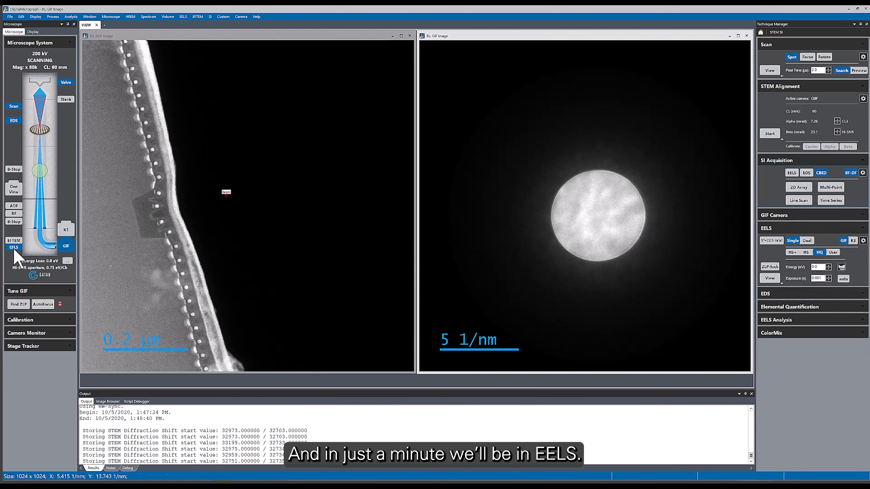
left_click(772, 243)
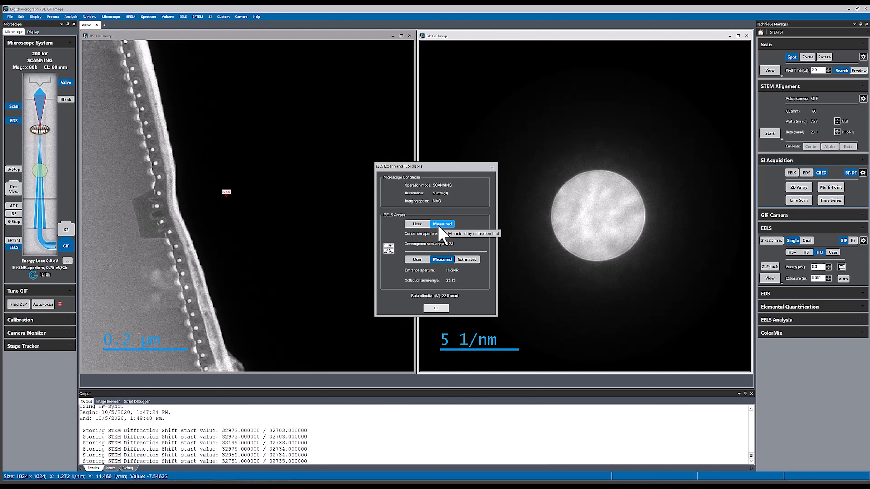
left_click(417, 225)
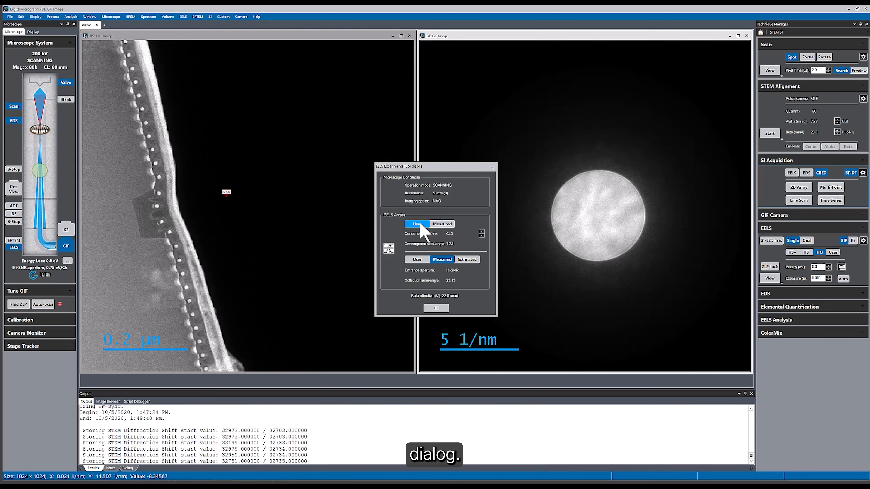
left_click(415, 260)
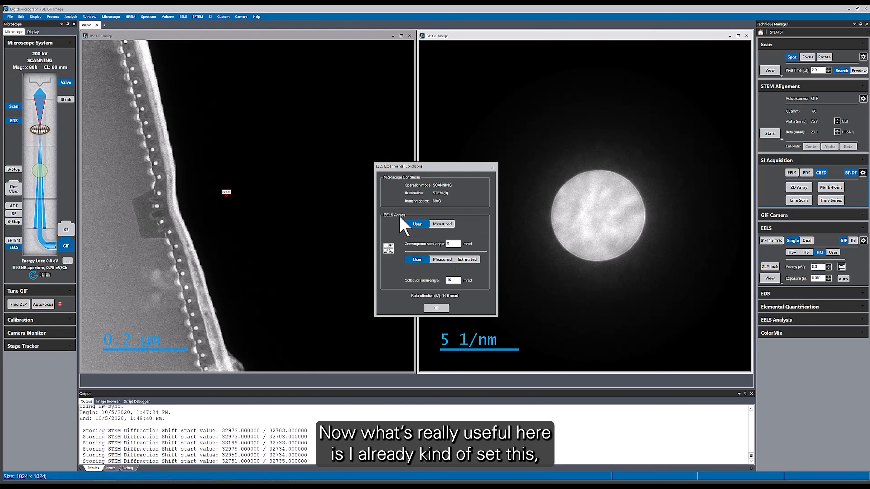